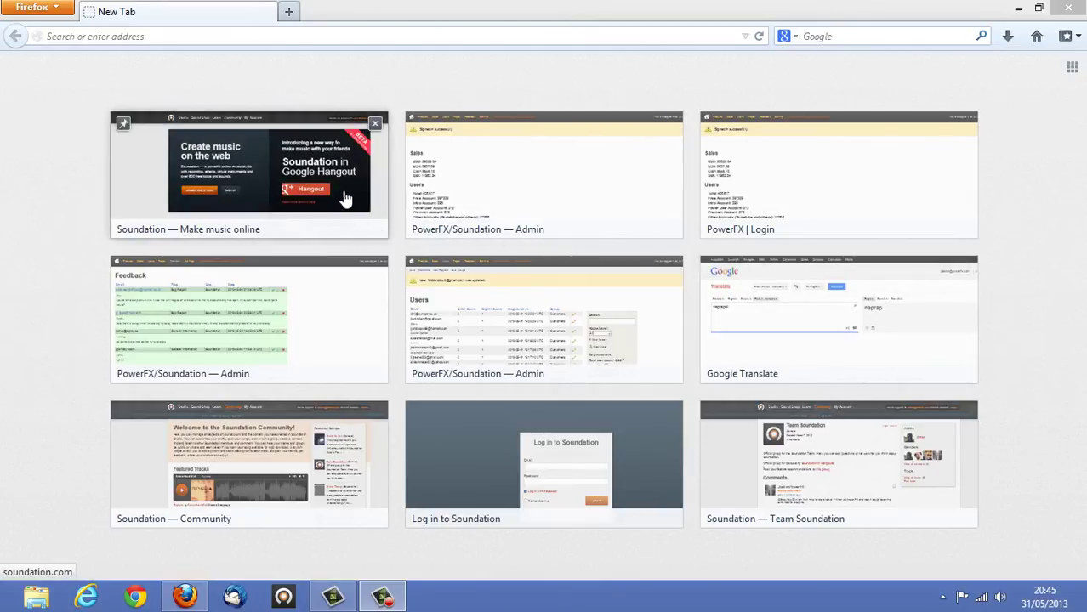
Open the Soundation website and start Soundation in a Google Hangout
click(328, 172)
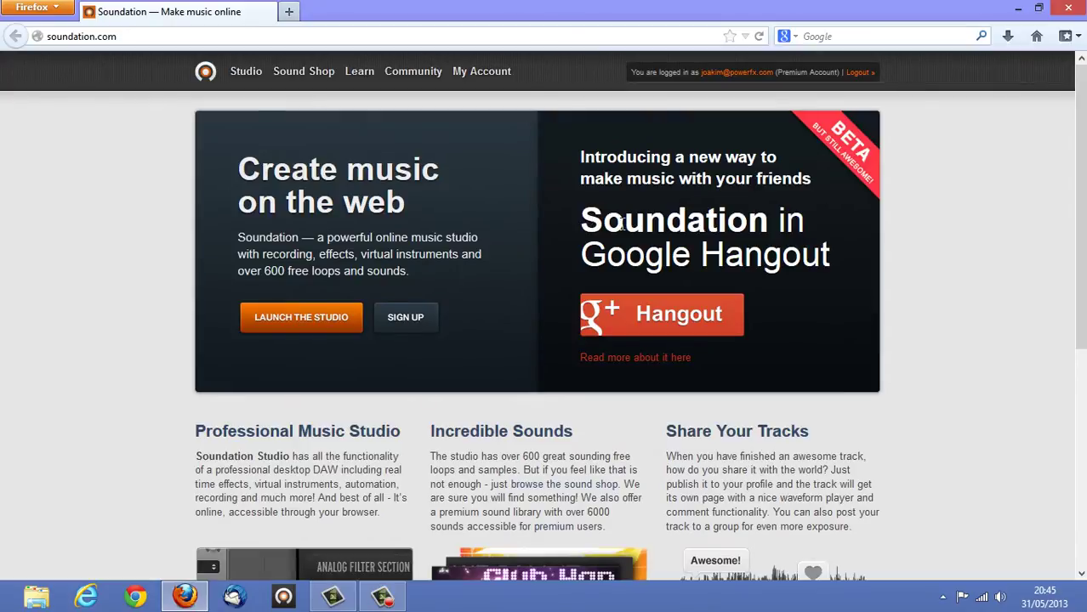
click(682, 312)
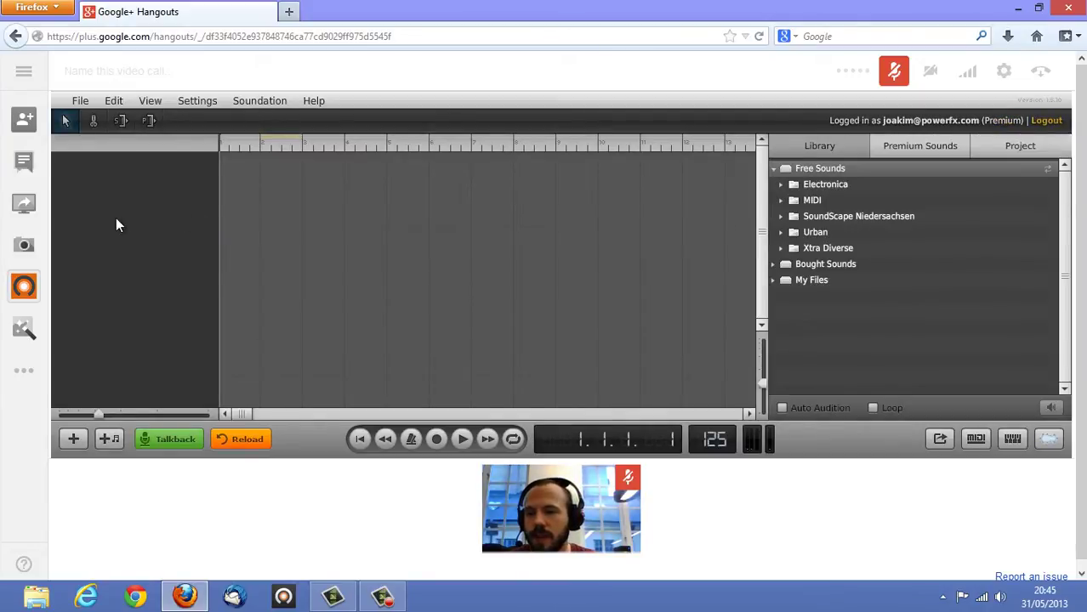
Add two contacts by name to the video call and send them the invitation
click(24, 120)
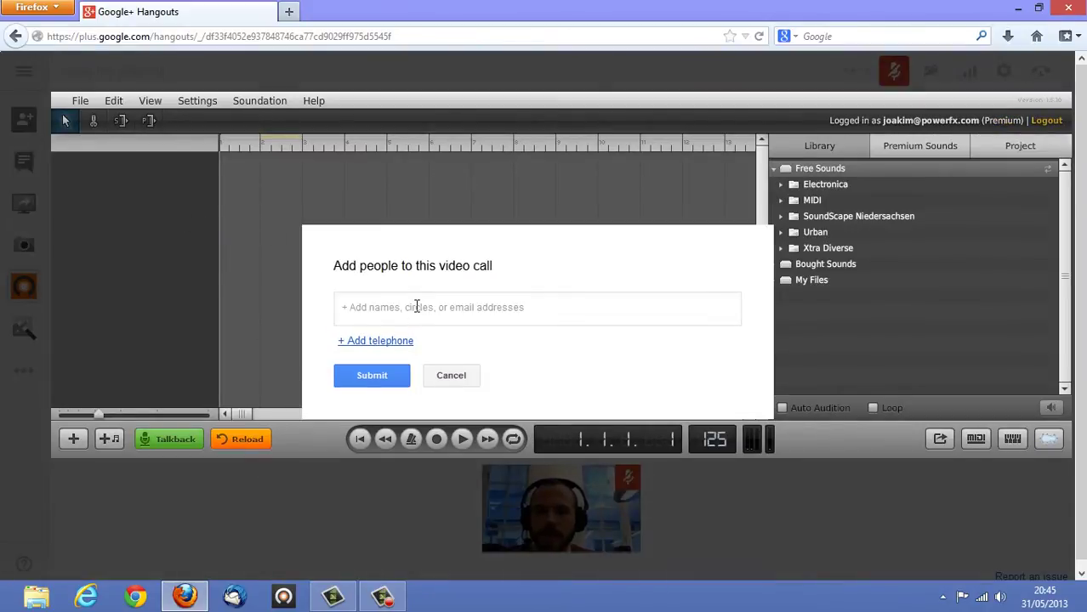
click(417, 306)
text(andreas)
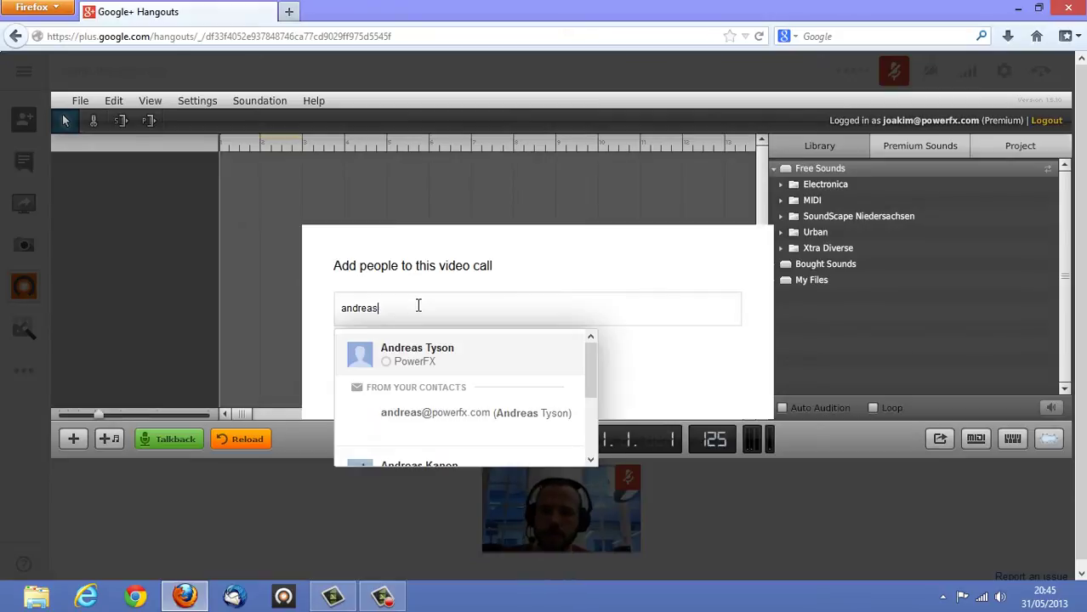
click(448, 356)
text(bil)
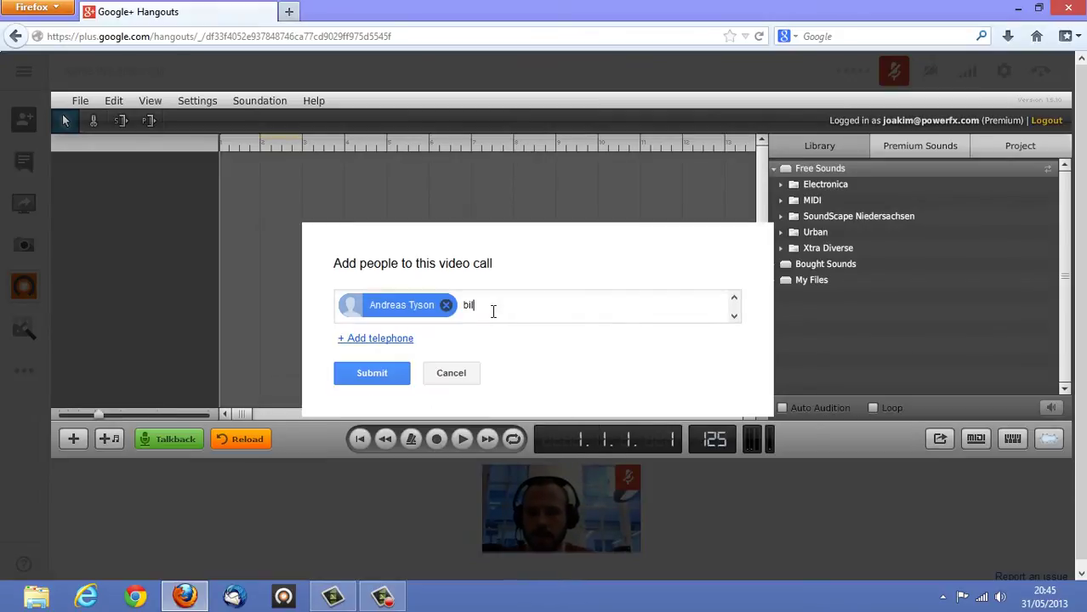
click(477, 353)
click(623, 356)
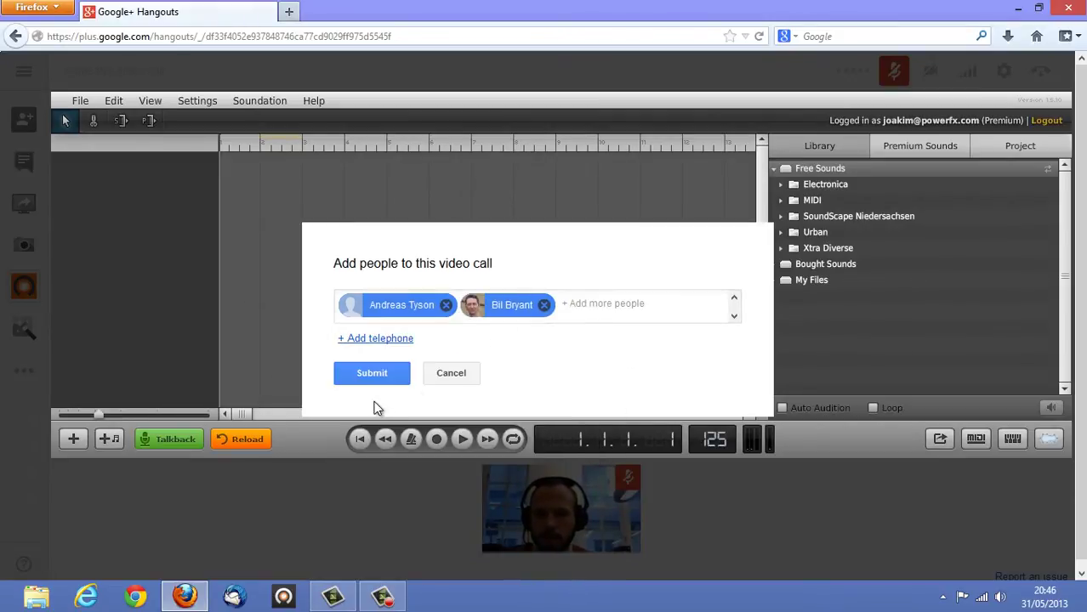
click(385, 377)
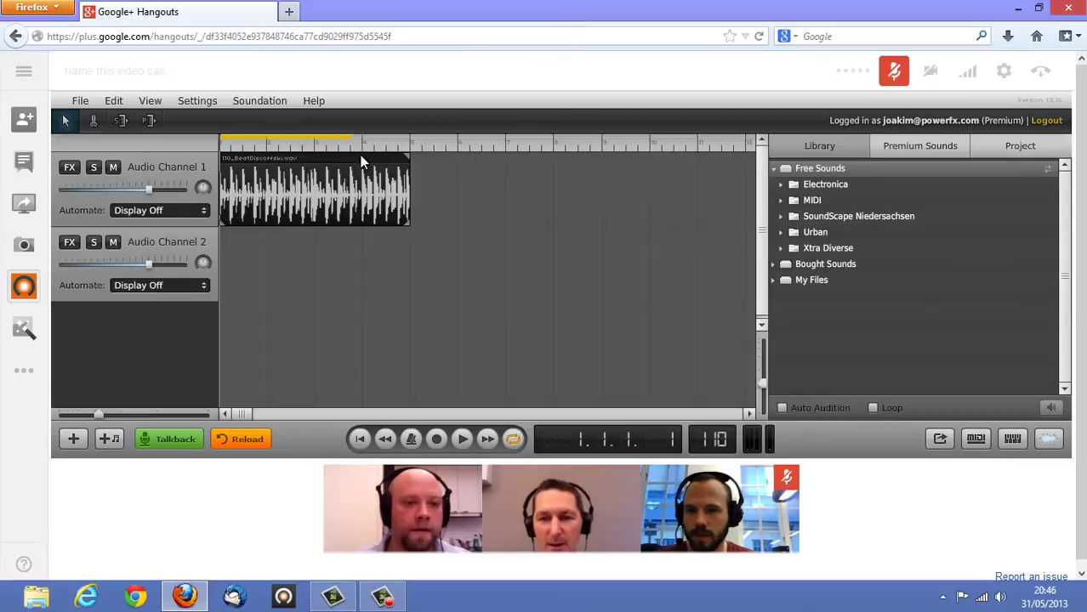
Start playback and browse the loops of the Xtra Diverse folder in the Free Sounds library
click(461, 439)
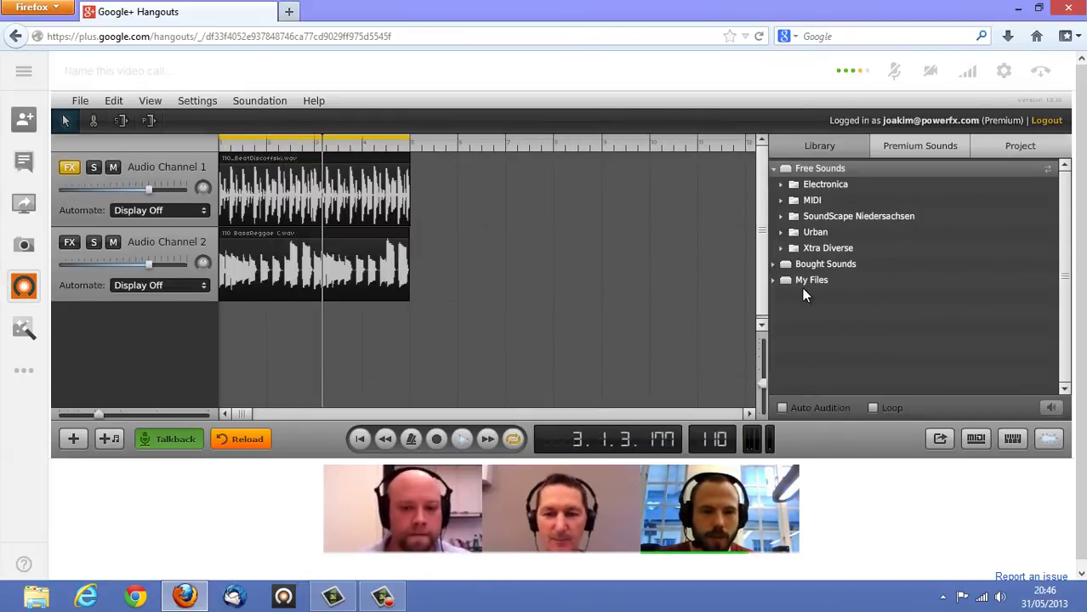
click(773, 264)
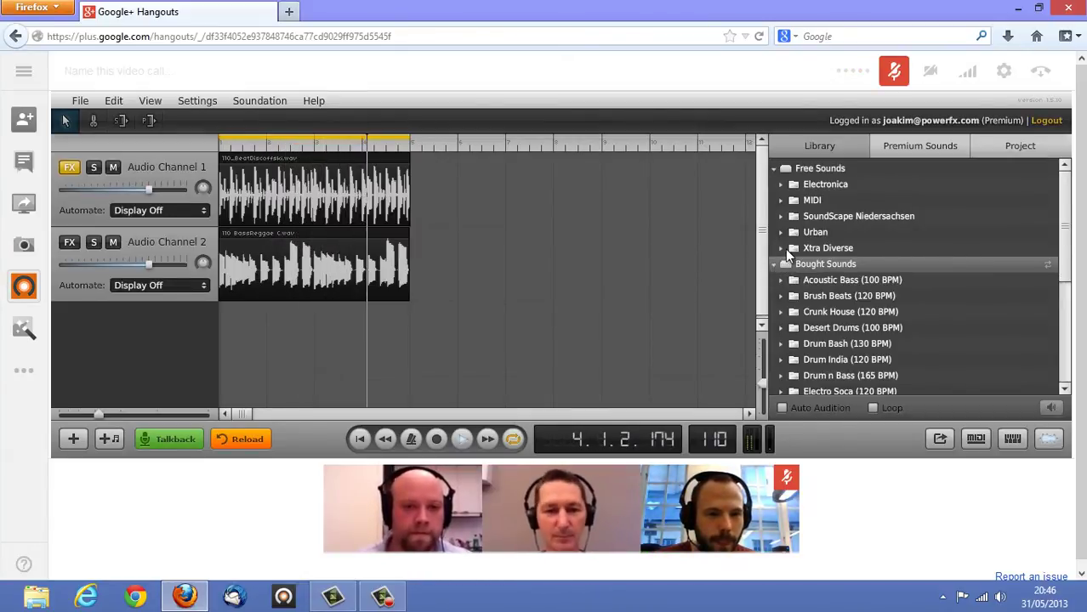
click(775, 264)
click(782, 248)
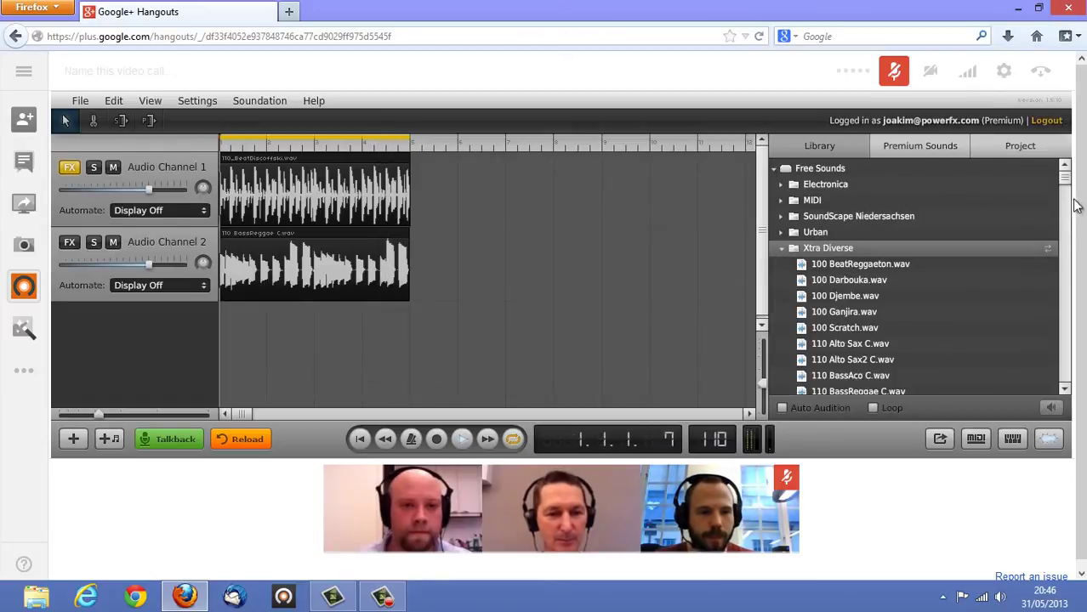
drag(1067, 185, 1066, 199)
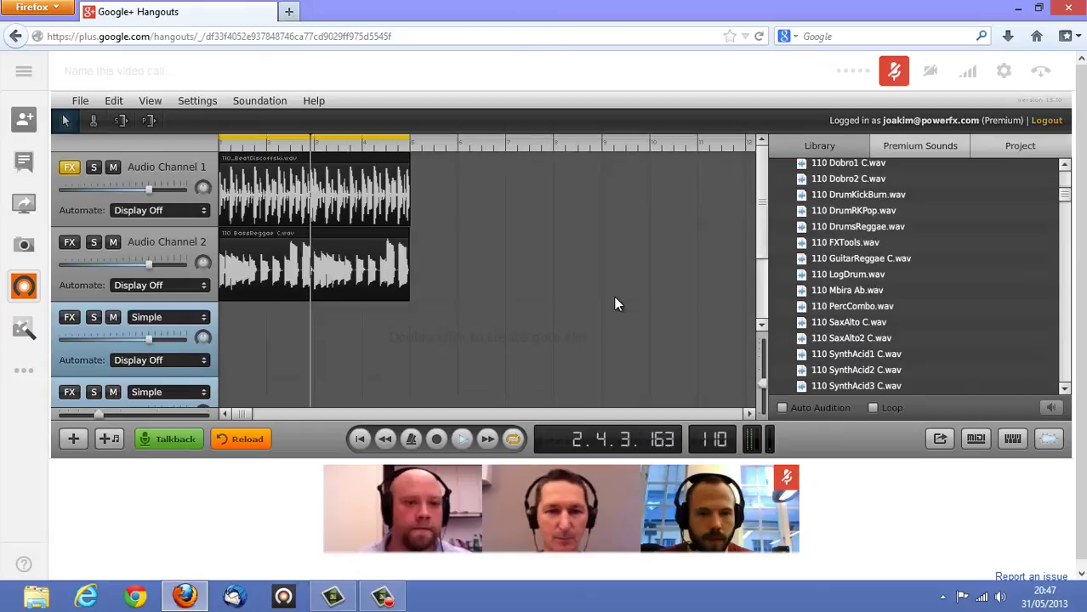
Add a new audio channel and move it directly below Audio Channel 2, above the instrument channels
scroll(612, 299, down, 2)
click(74, 431)
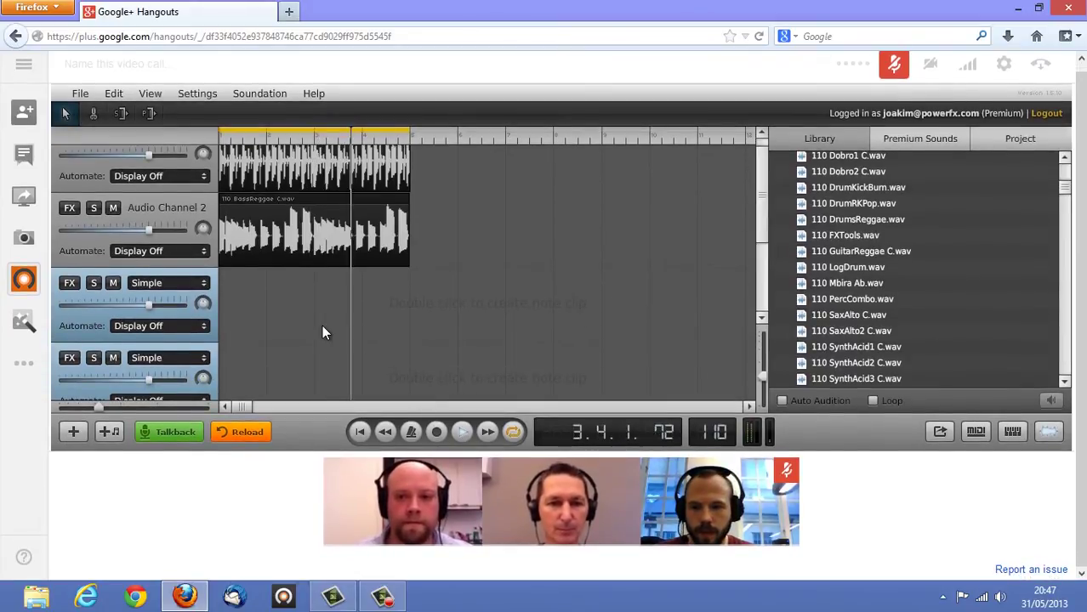
scroll(317, 326, down, 3)
drag(166, 339, 176, 198)
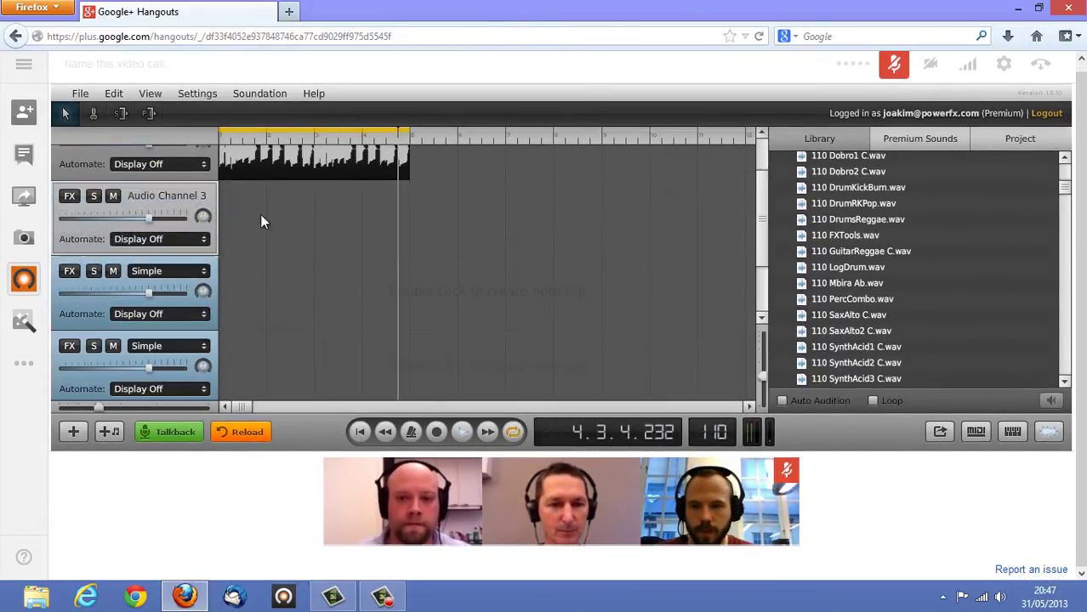
Place the 110 GuitarReggae C.wav loop at the start of Audio Channel 3 and slightly reduce the track height
scroll(369, 264, up, 3)
drag(844, 261, 311, 262)
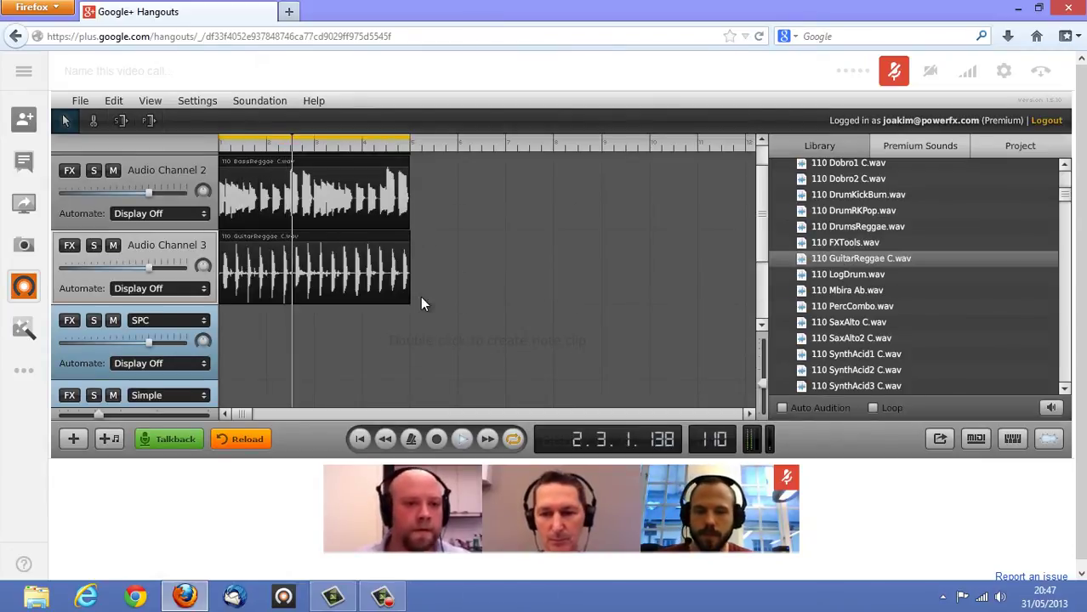
drag(760, 220, 758, 201)
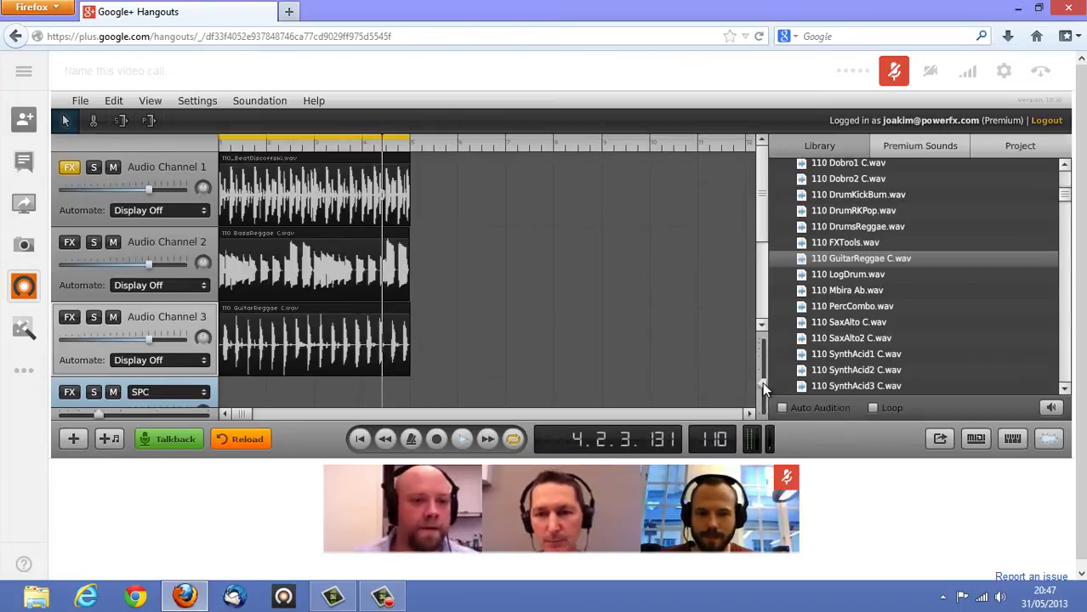
drag(762, 382, 762, 378)
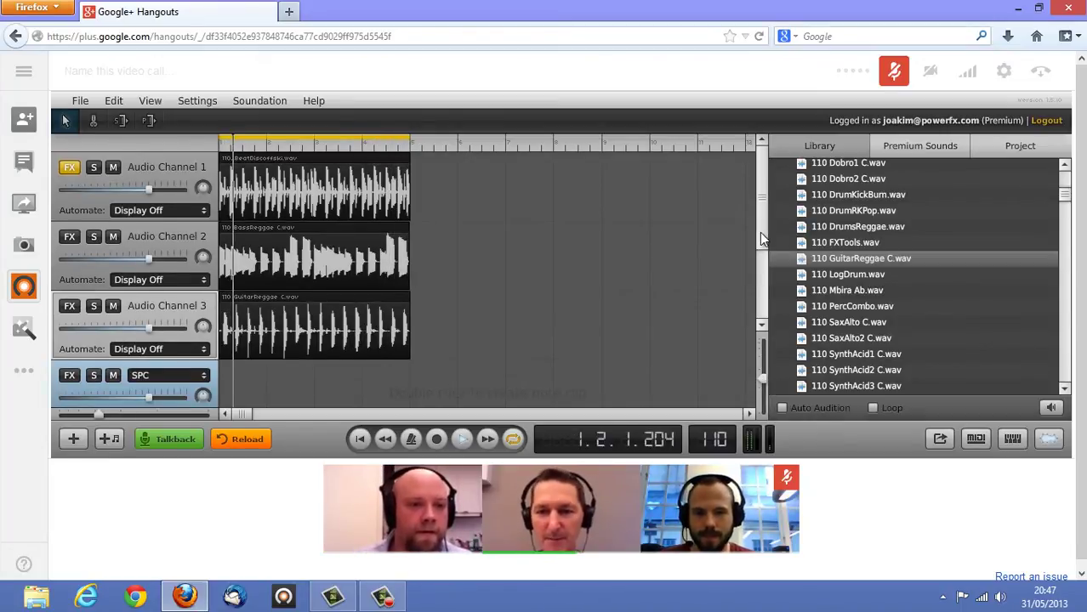
mouse_move(761, 235)
mouse_down()
mouse_move(761, 245)
mouse_move(761, 230)
mouse_up()
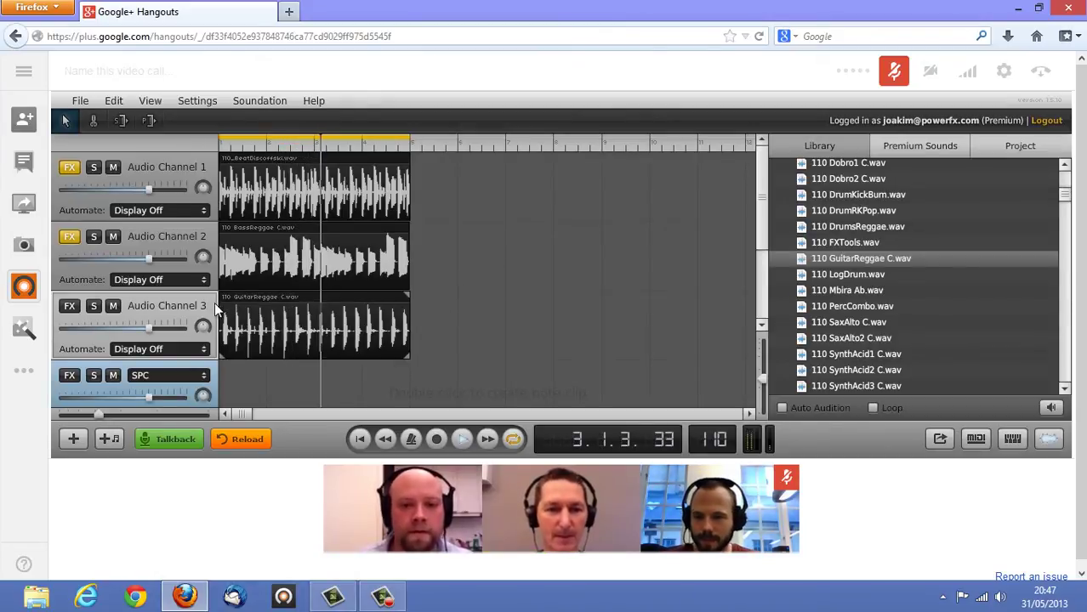
Check which effects are loaded on Audio Channels 1 and 2
mouse_move(66, 170)
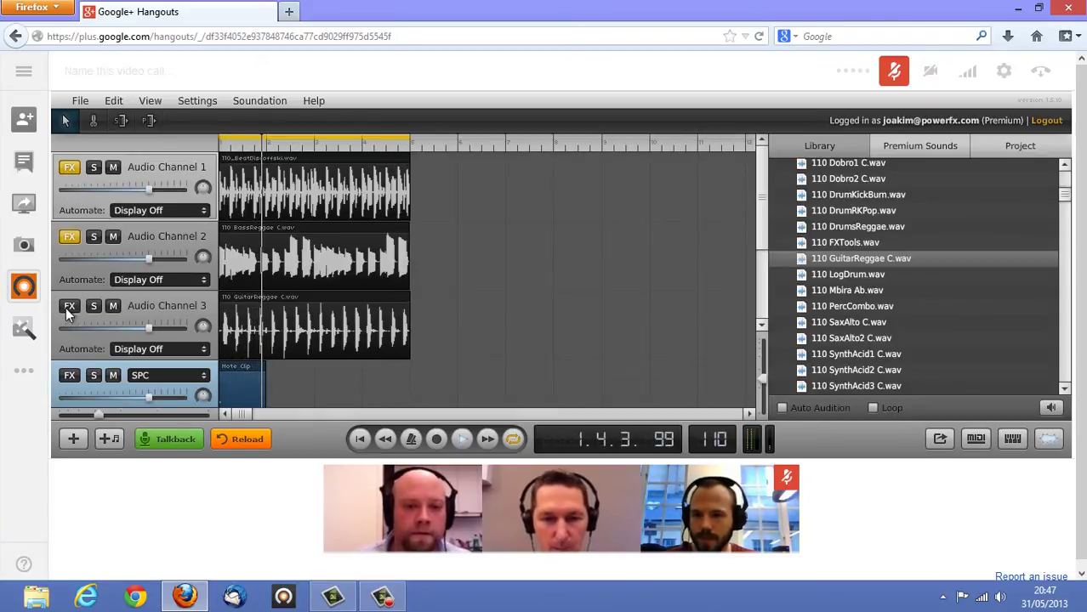
mouse_move(72, 238)
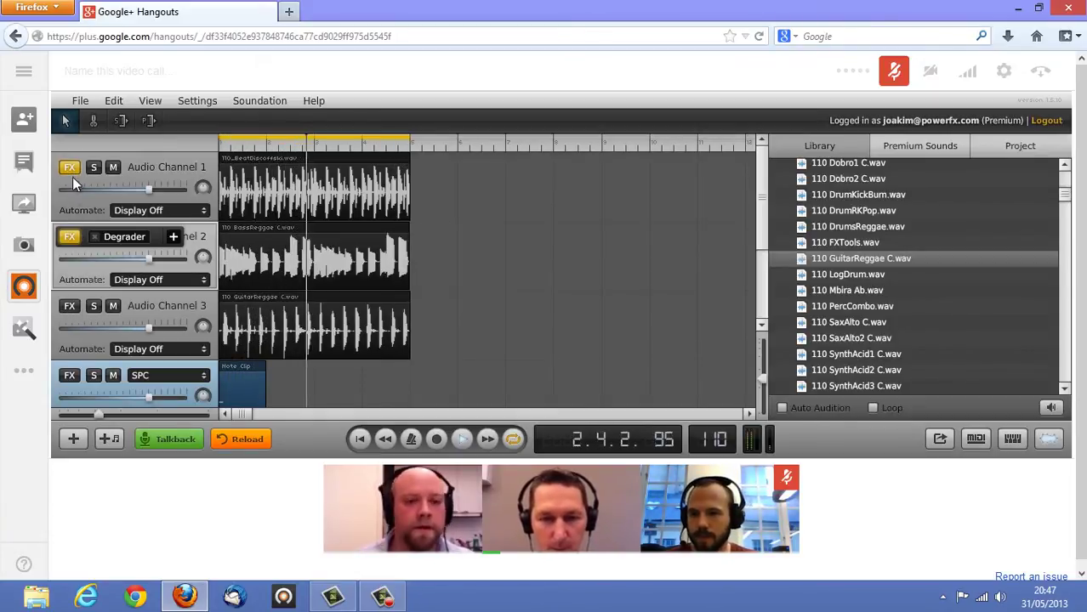
click(71, 238)
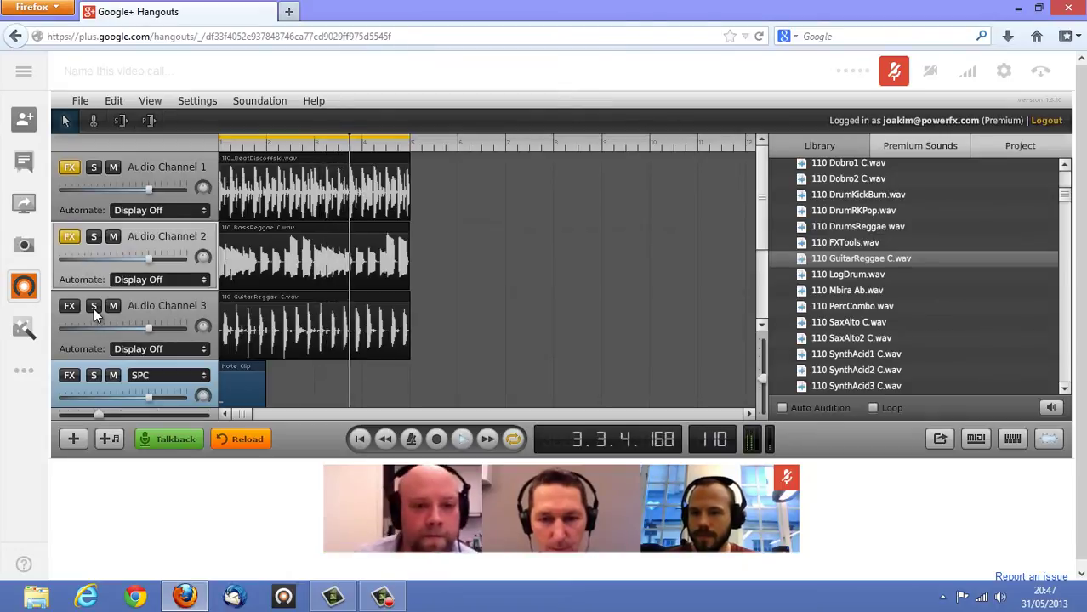
Add a Delay effect to Audio Channel 3
click(70, 310)
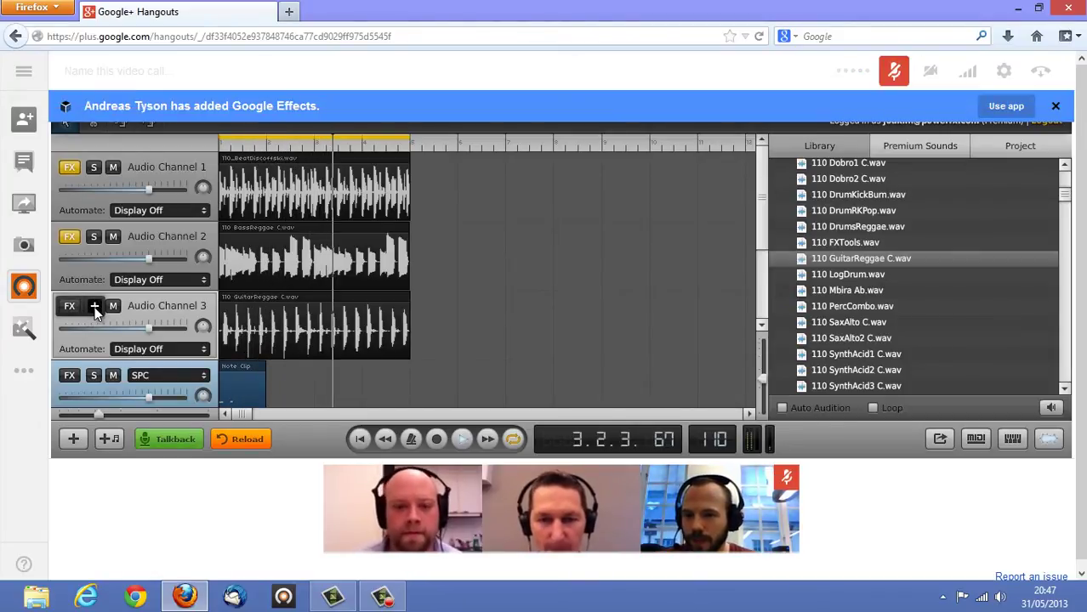
click(94, 307)
click(121, 313)
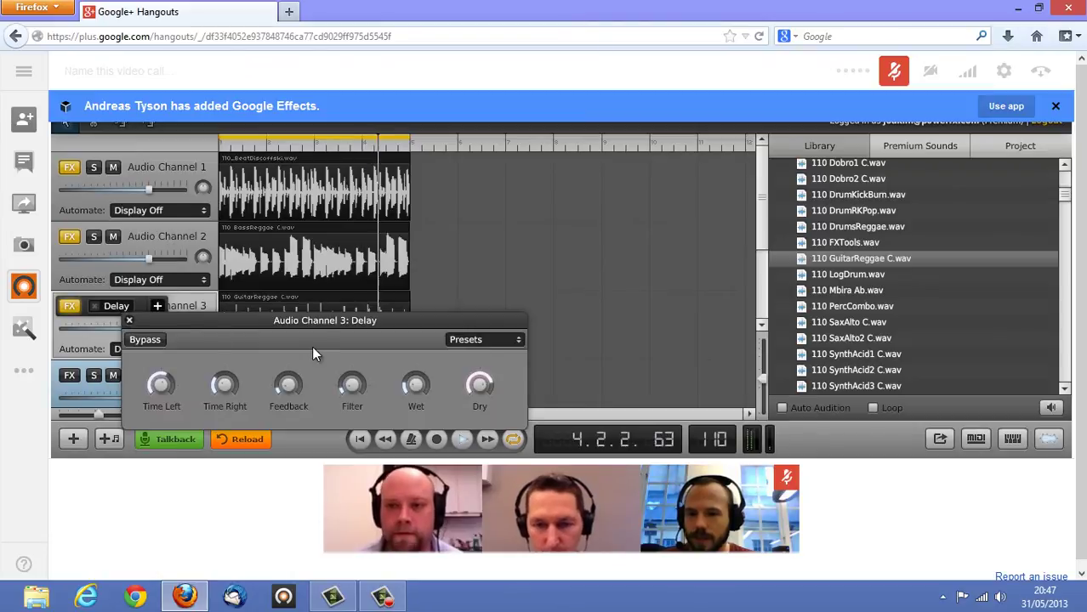
Raise the delay's Wet level to 73%, adjust its Time Right and close the effect window
drag(332, 322, 493, 235)
drag(570, 310, 574, 235)
drag(565, 315, 572, 304)
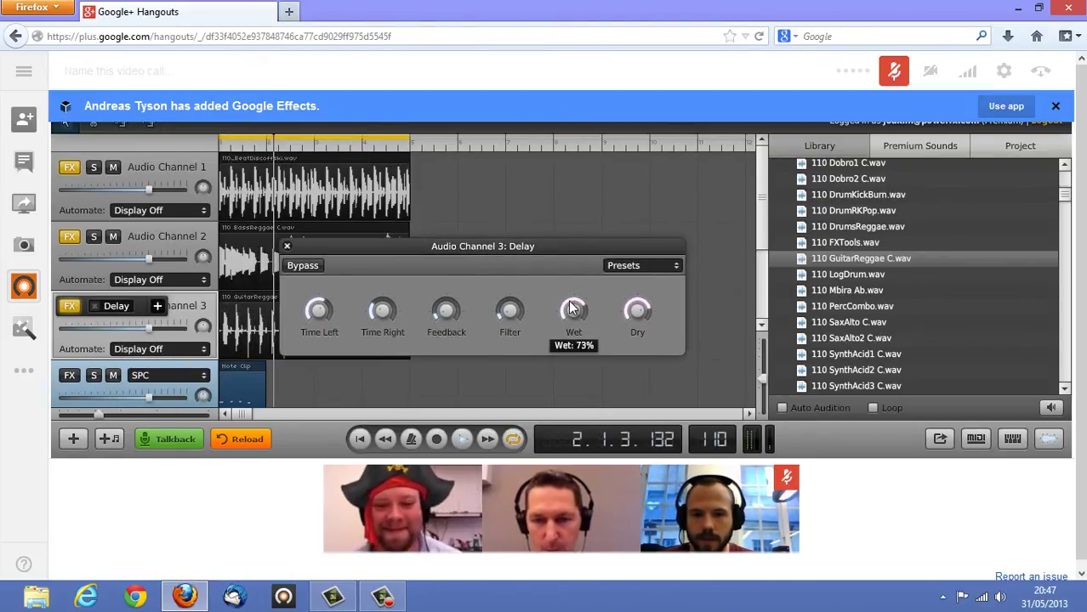
mouse_move(382, 313)
mouse_down()
mouse_move(384, 278)
mouse_move(382, 320)
mouse_up()
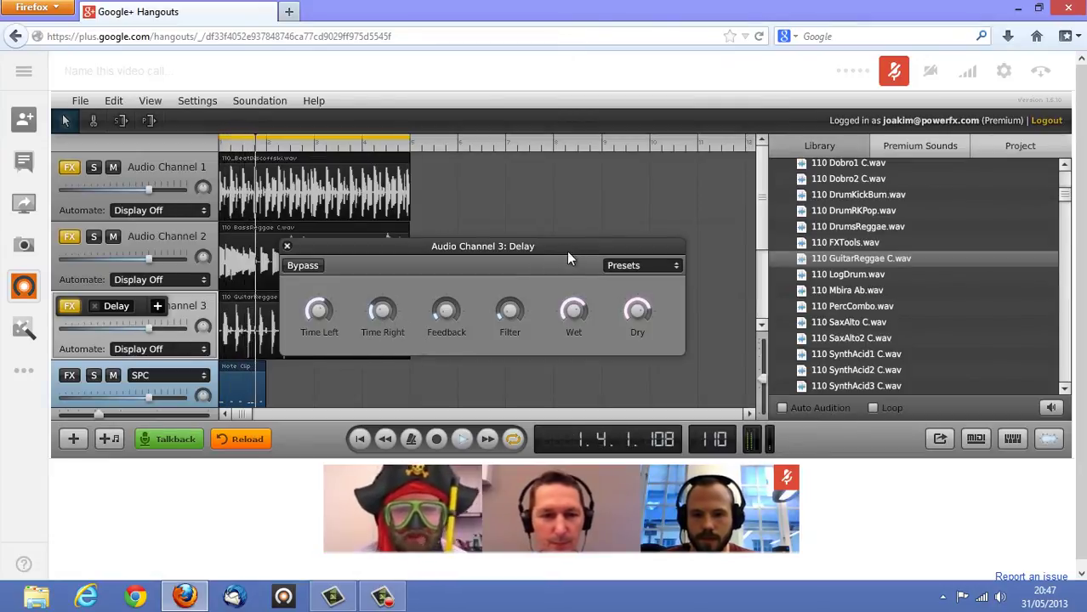
click(287, 245)
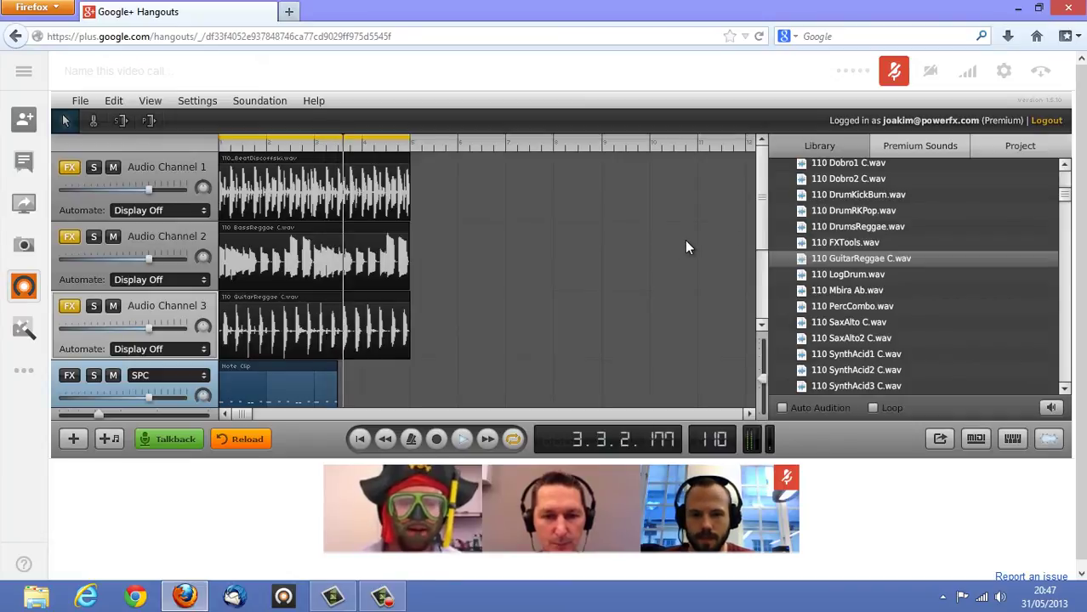
Reduce the track height so that all four channels fit in view, stop playback and return to the song start
drag(762, 199, 759, 224)
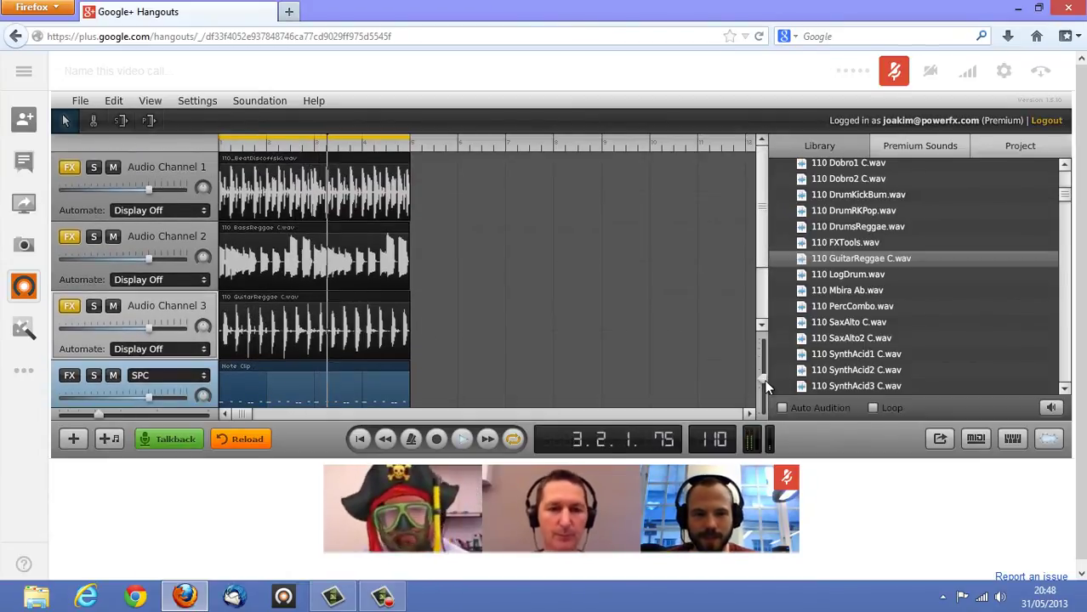
drag(765, 370, 764, 364)
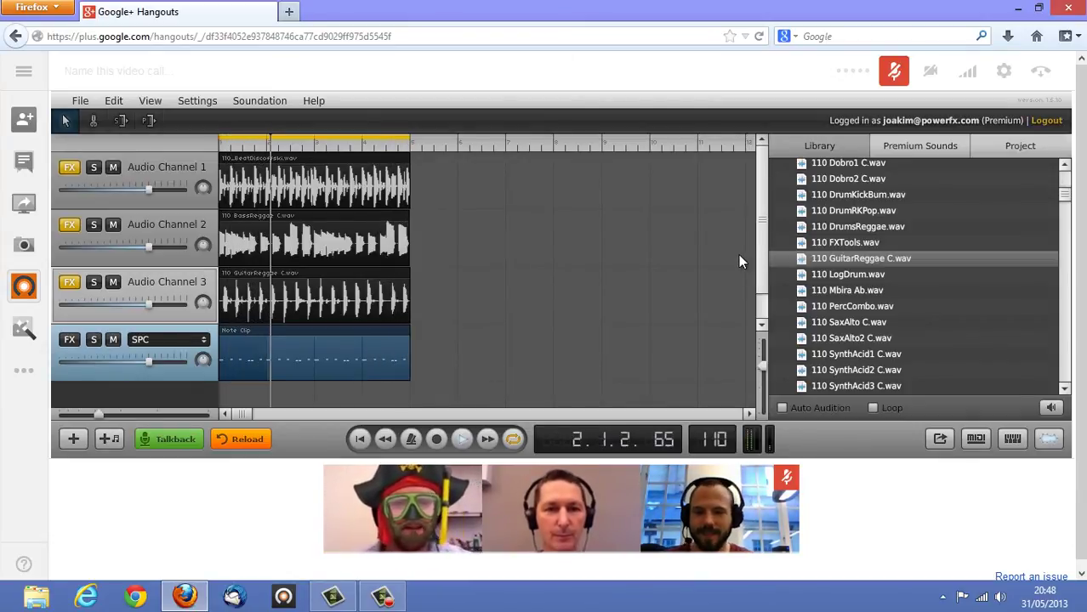
click(460, 439)
click(360, 439)
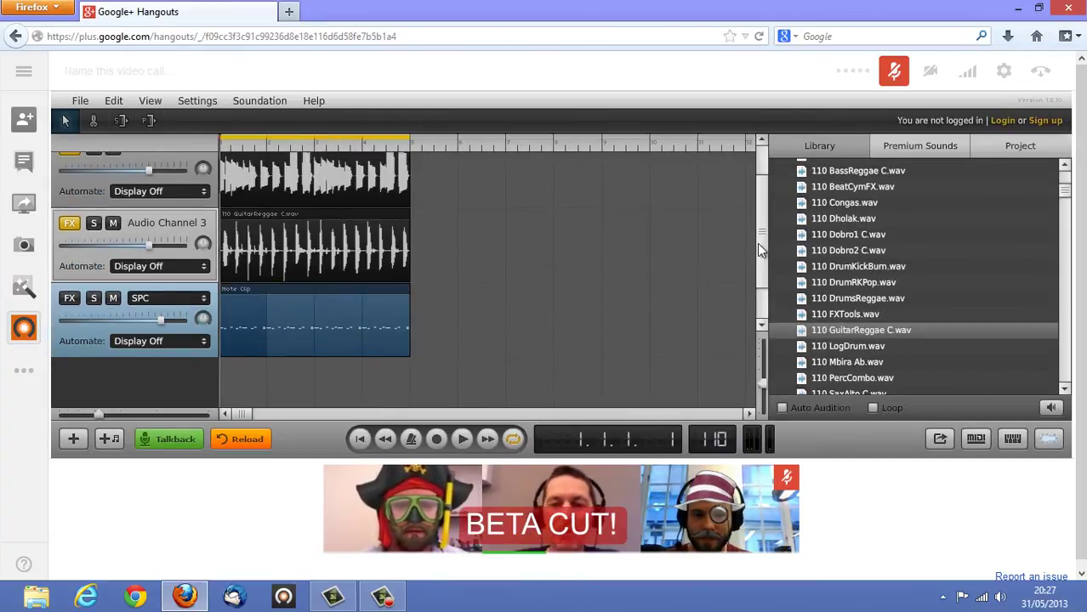
Mute the microphone in the video call
scroll(757, 243, up, 1)
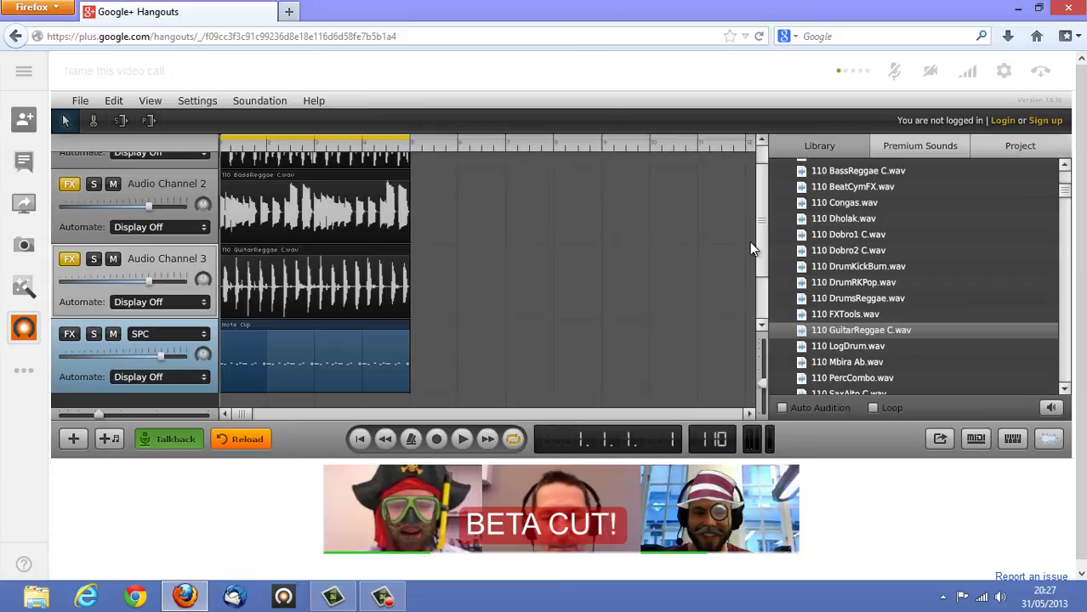
key(ctrl+d)
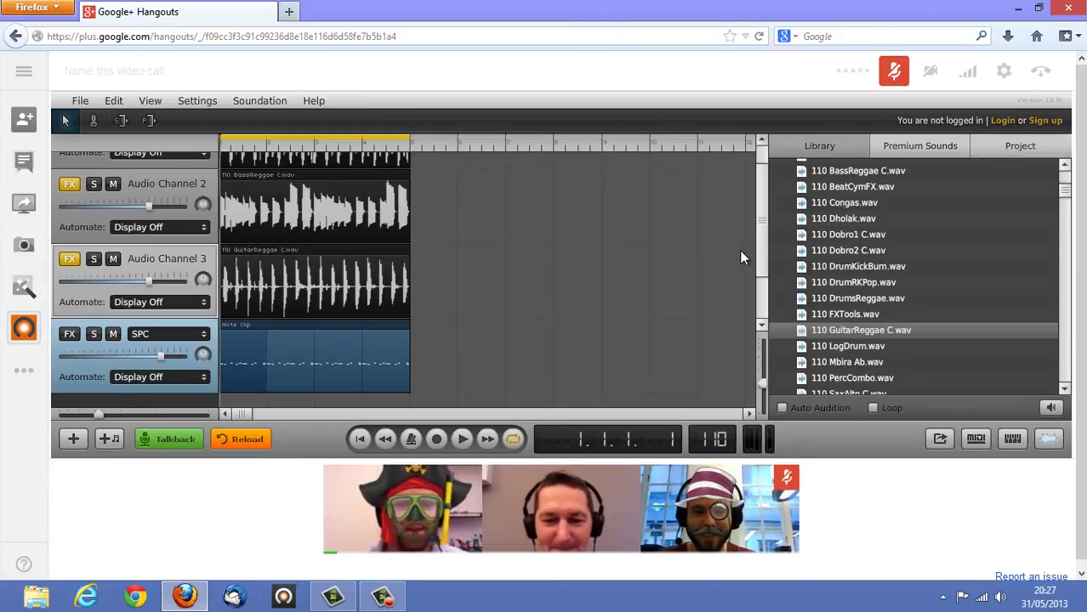
drag(760, 258, 760, 264)
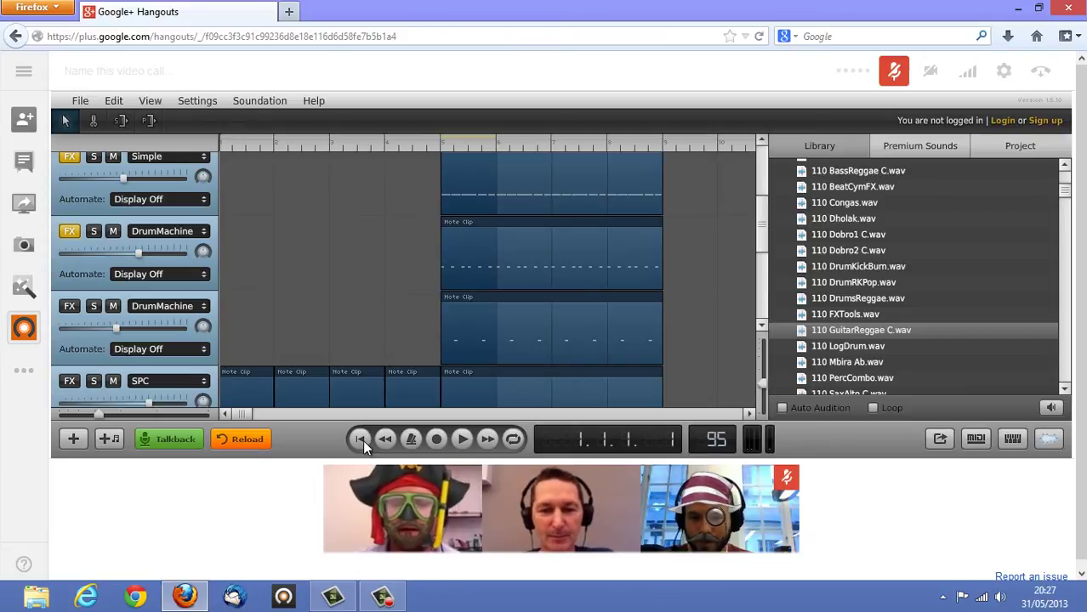
Start playback, turn on looping and extend the loop region to span bars 5 to 9
click(461, 438)
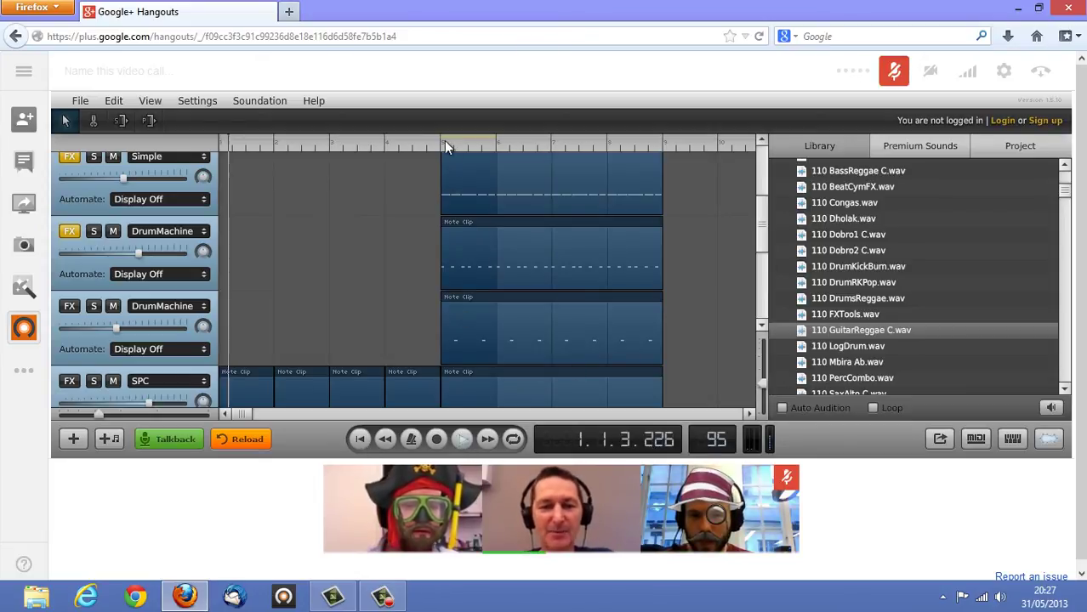
drag(448, 137, 491, 140)
click(517, 142)
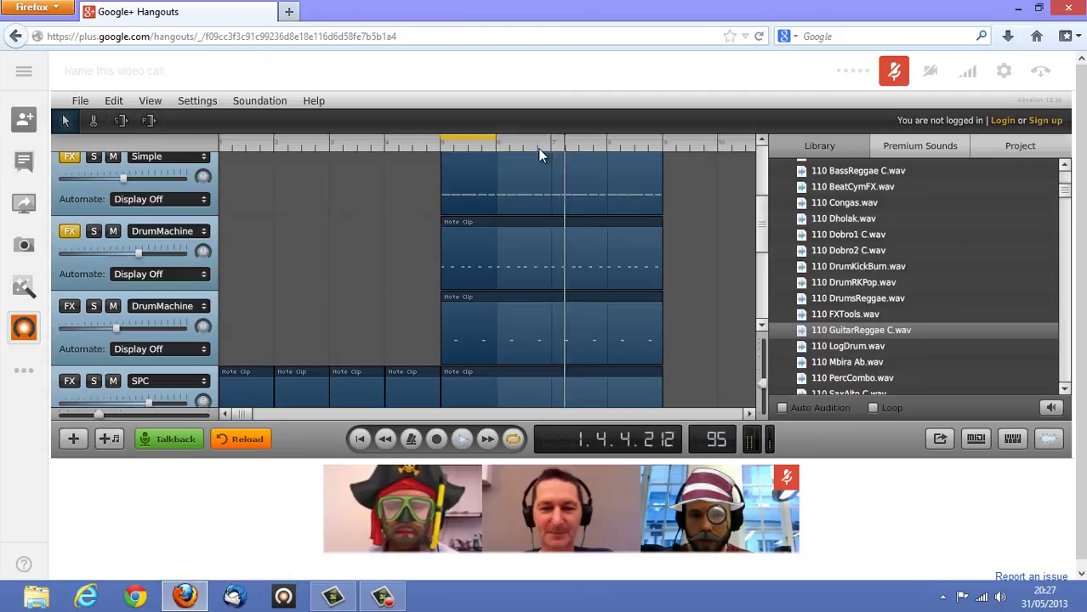
drag(497, 140, 661, 144)
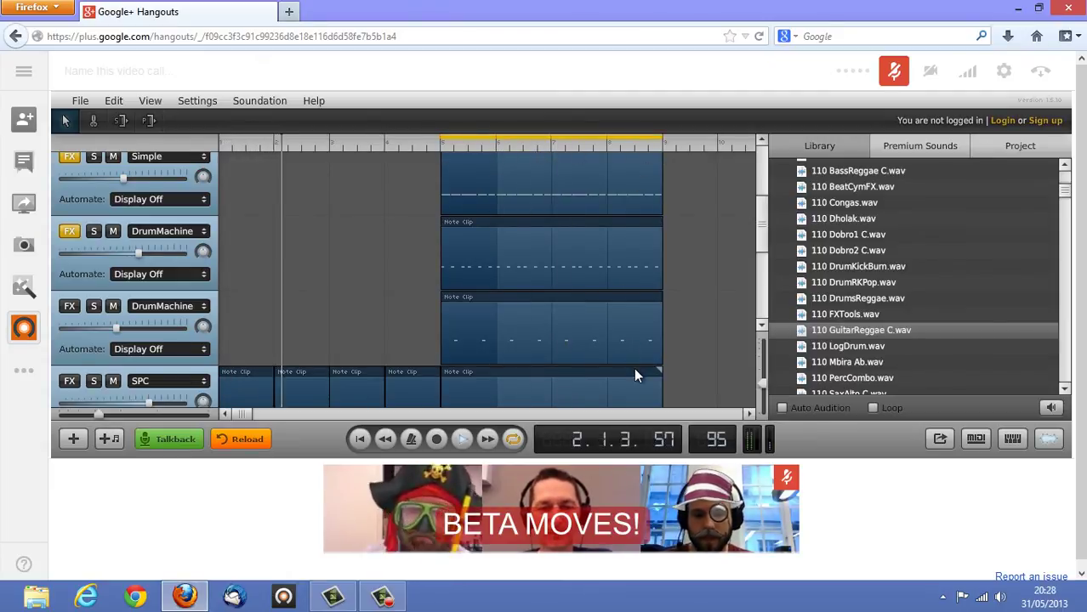